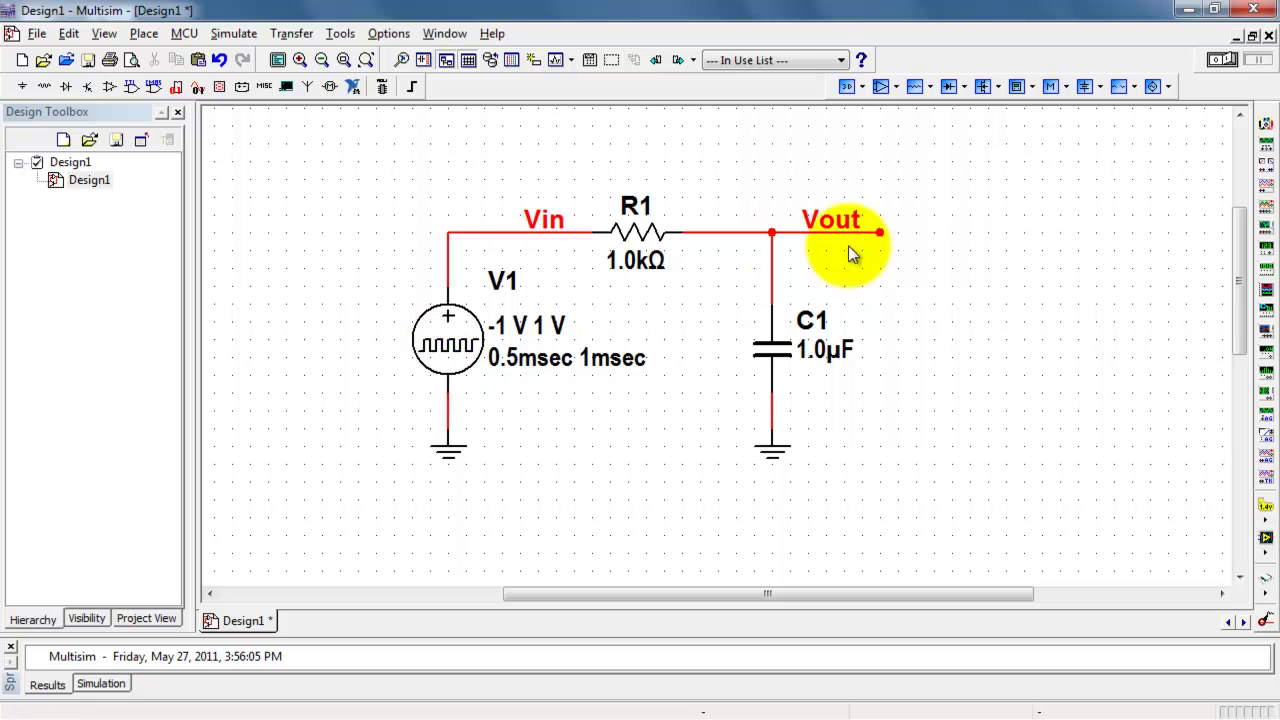
Step: Dismiss the signal source list unused, then hide and restore the Virtual component toolbar
click(1167, 87)
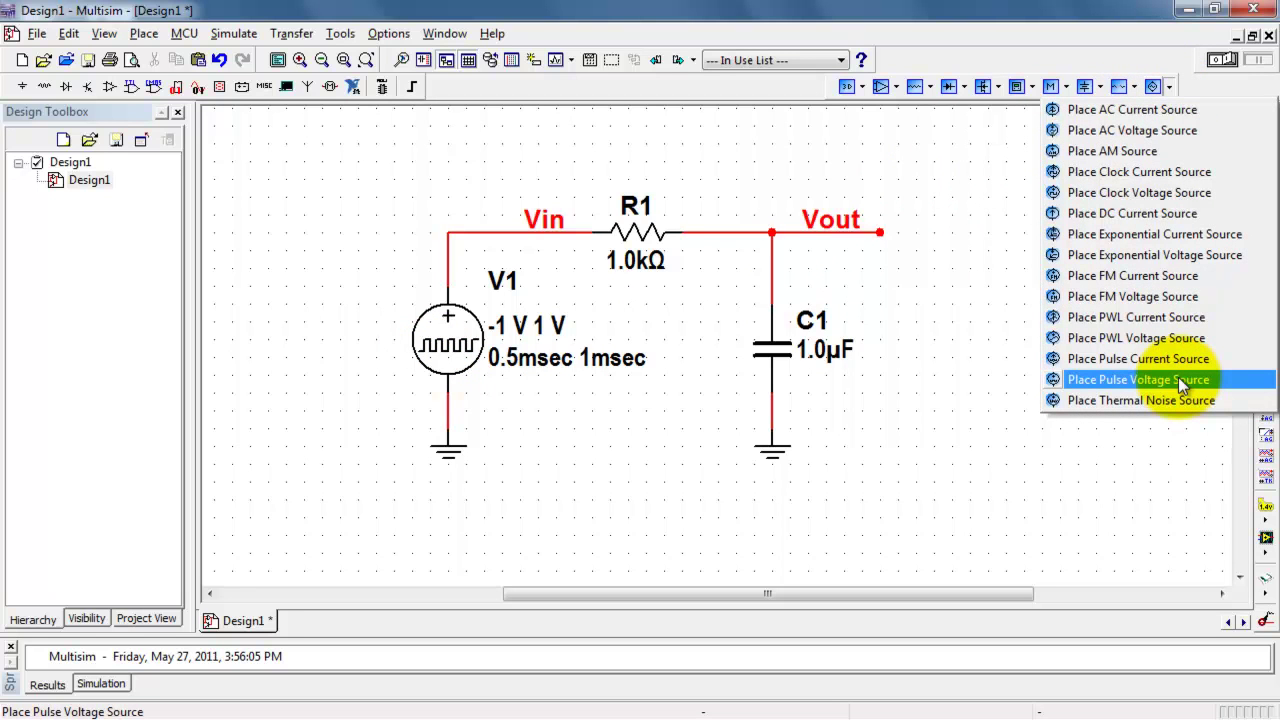
click(946, 183)
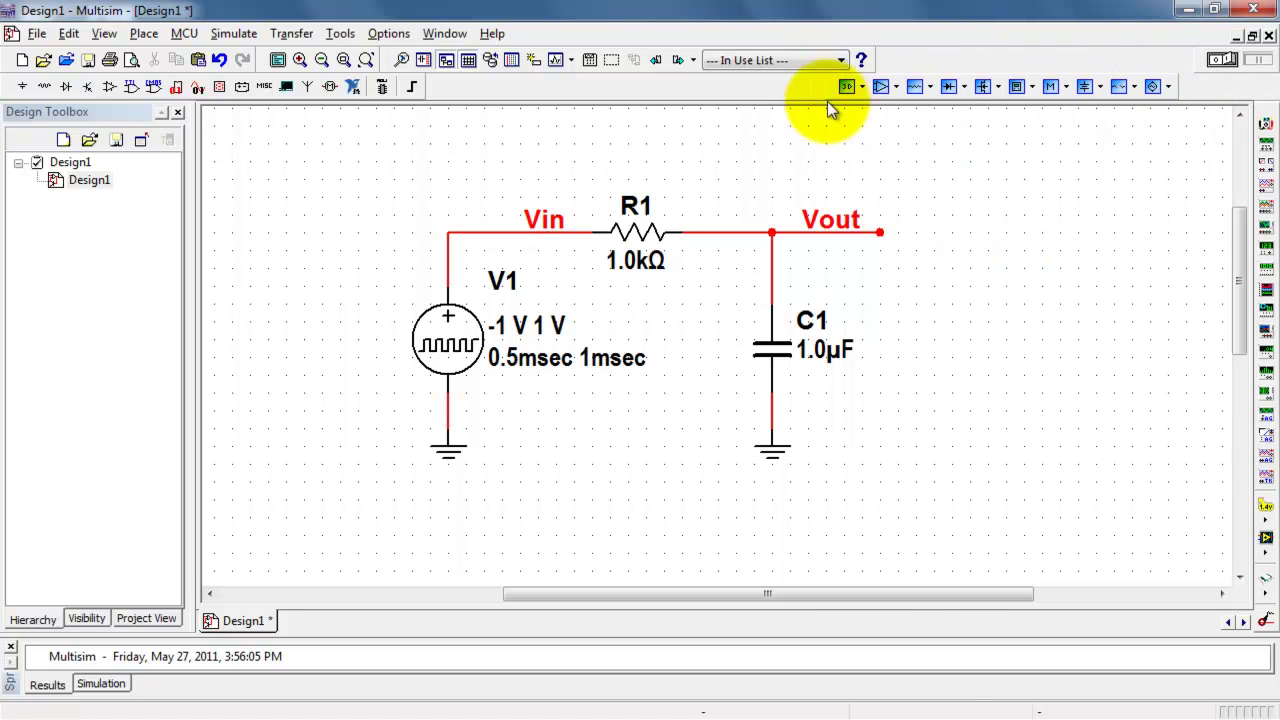
right_click(778, 90)
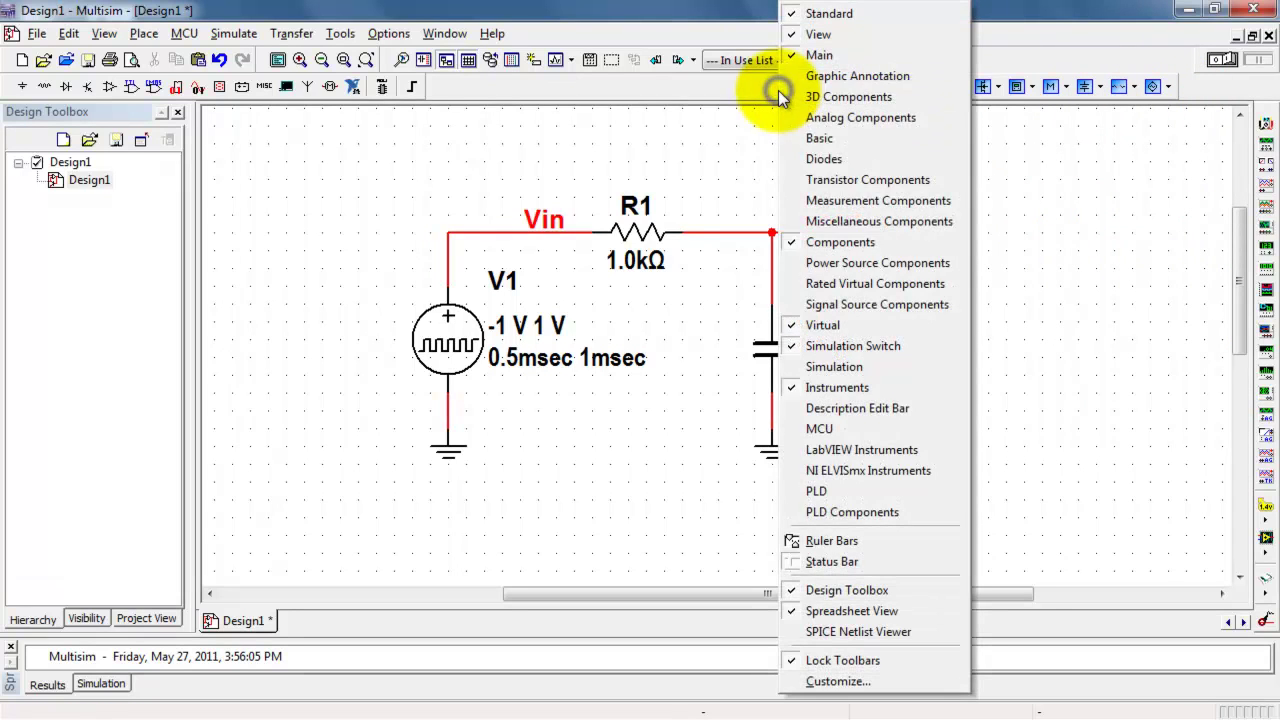
click(835, 327)
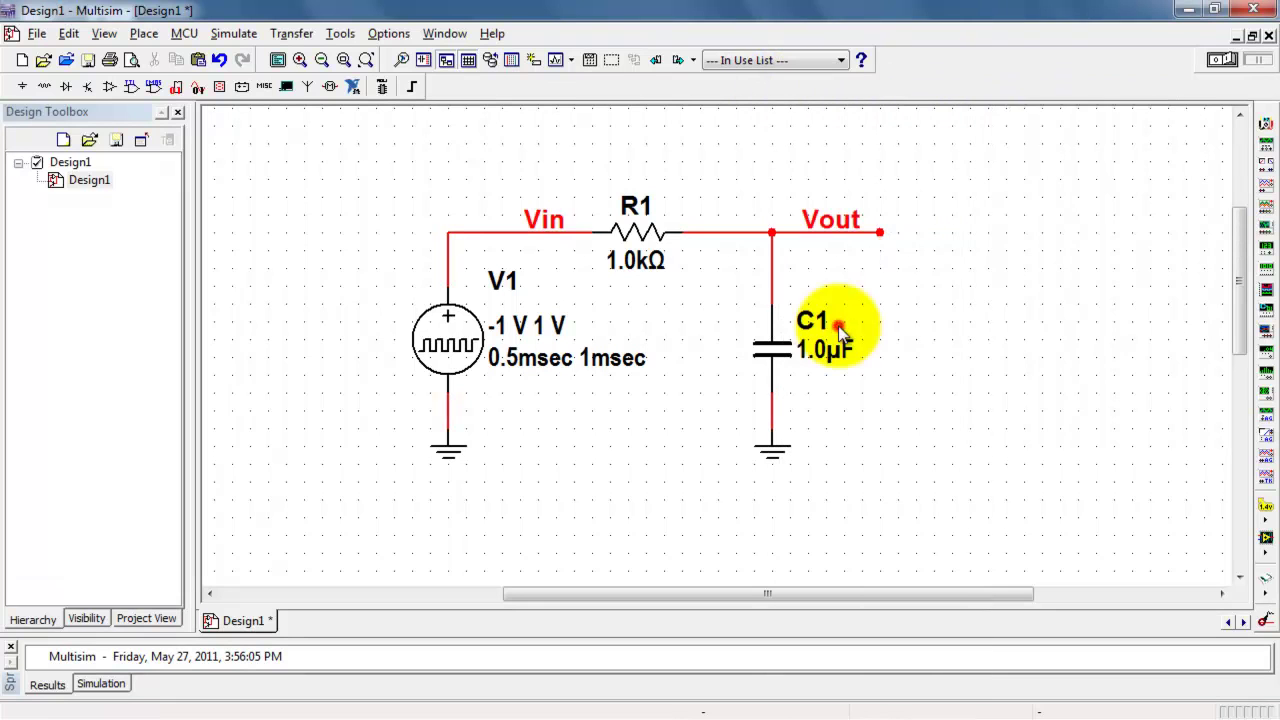
right_click(1029, 79)
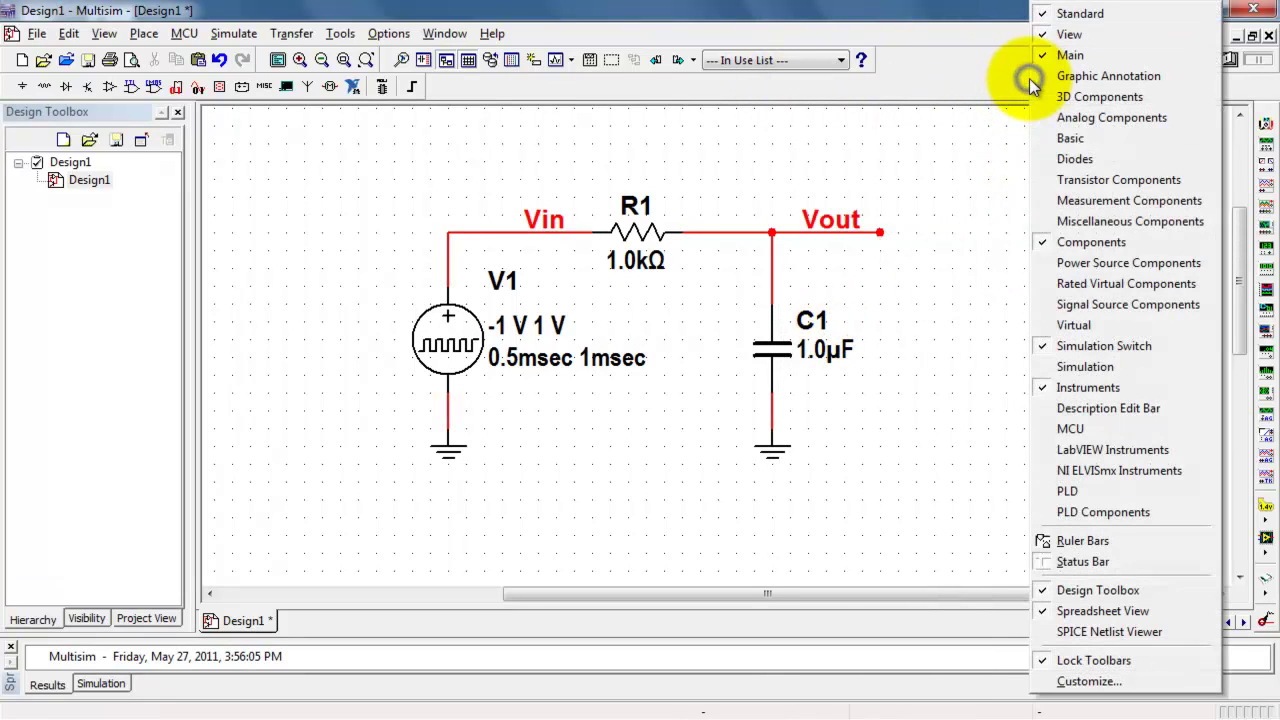
click(1106, 325)
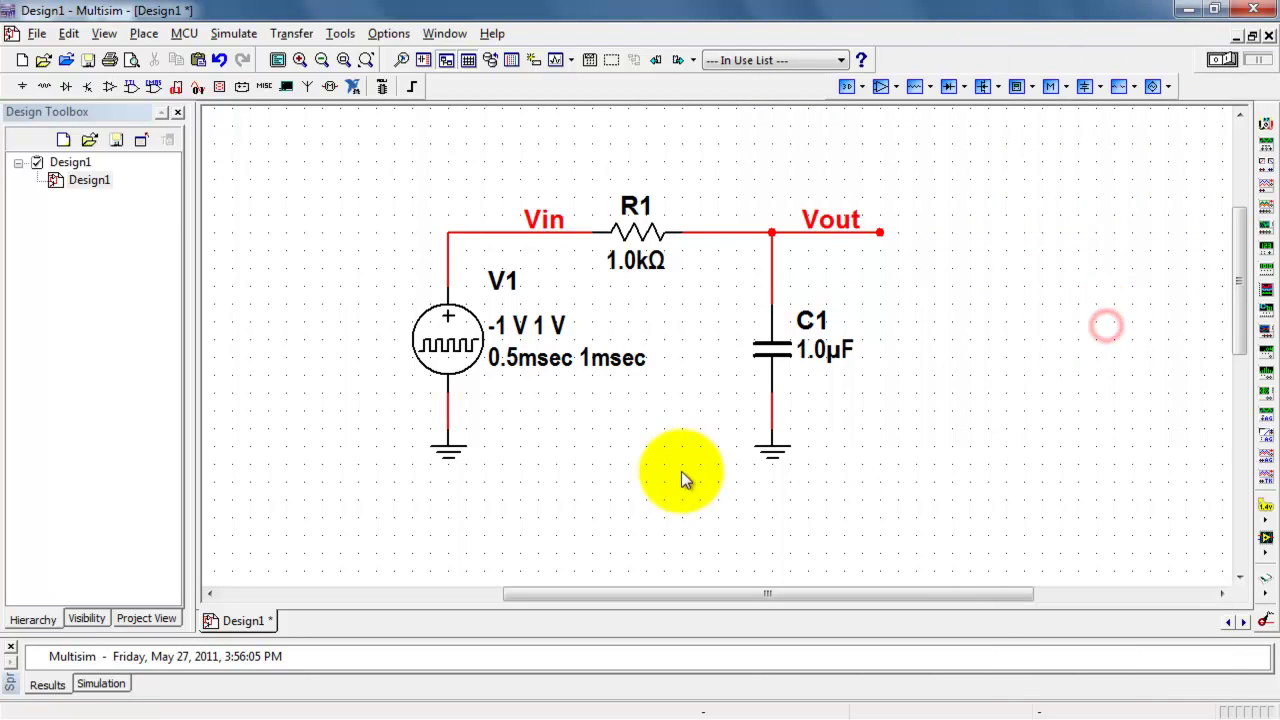
double_click(442, 343)
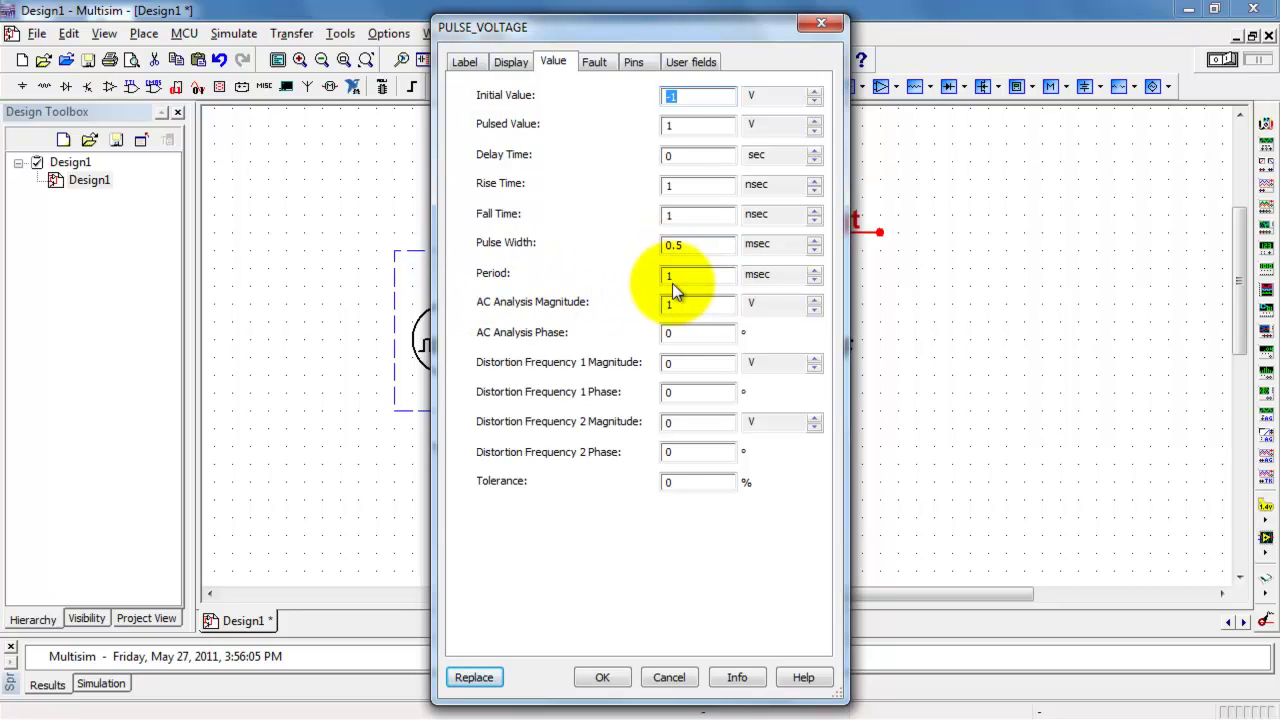
click(602, 679)
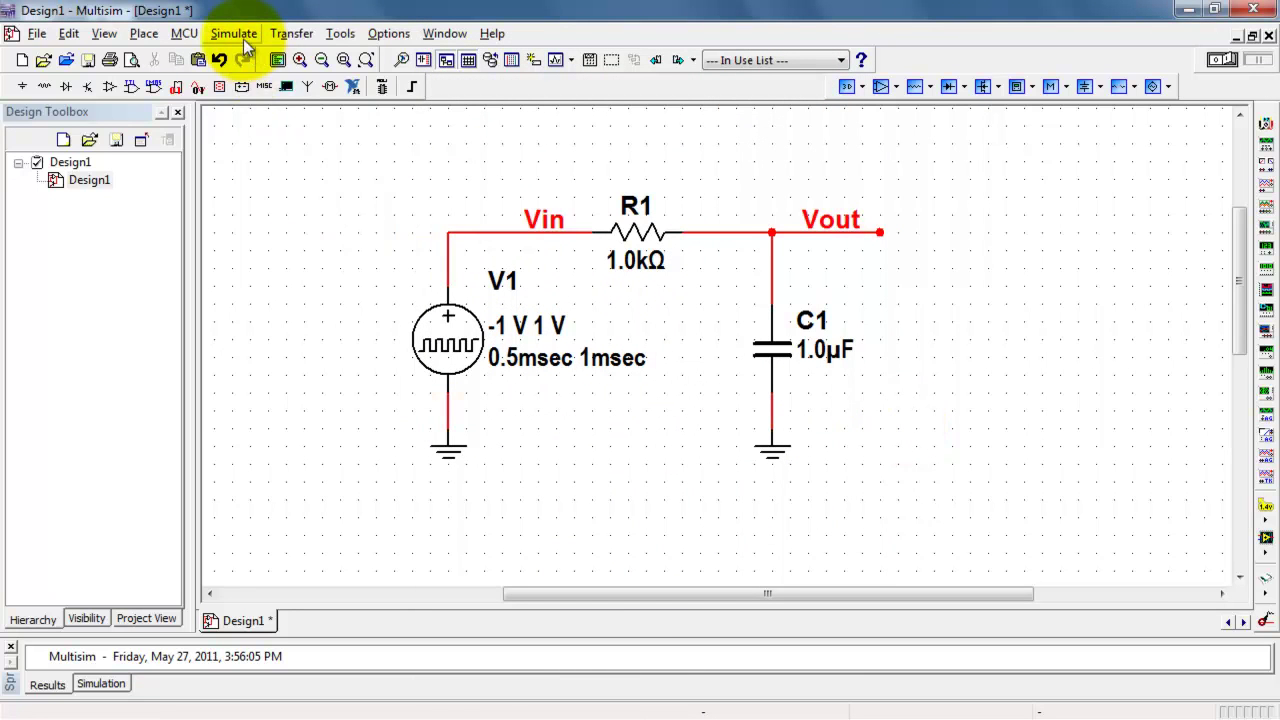
Step: Open the Transient Analysis setup from Simulate > Analyses and view its output variables
click(241, 36)
mouse_move(272, 231)
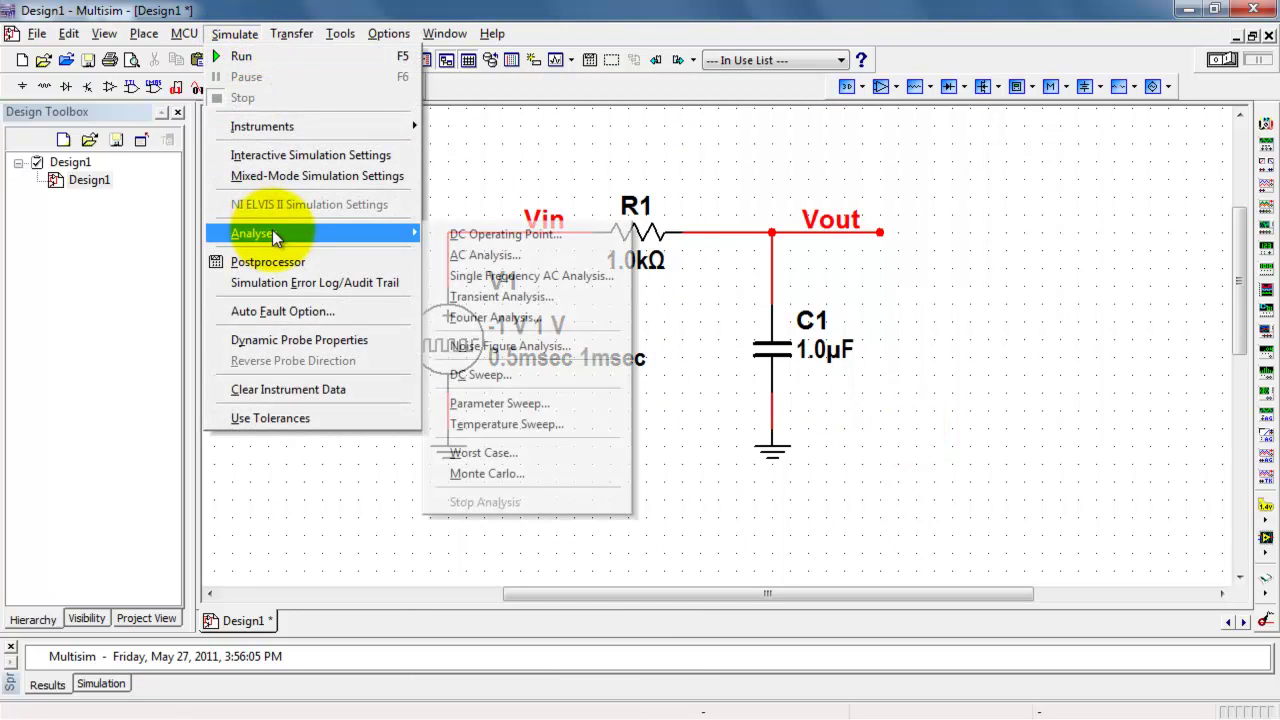
click(495, 296)
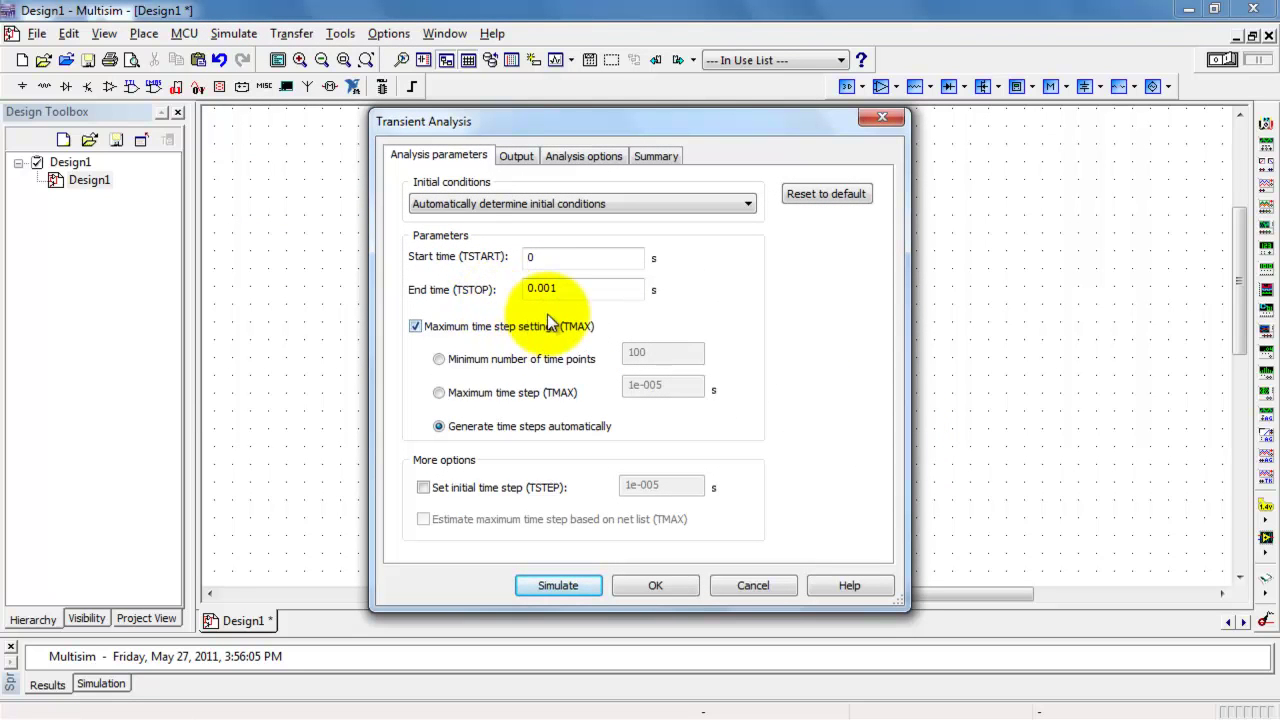
click(520, 156)
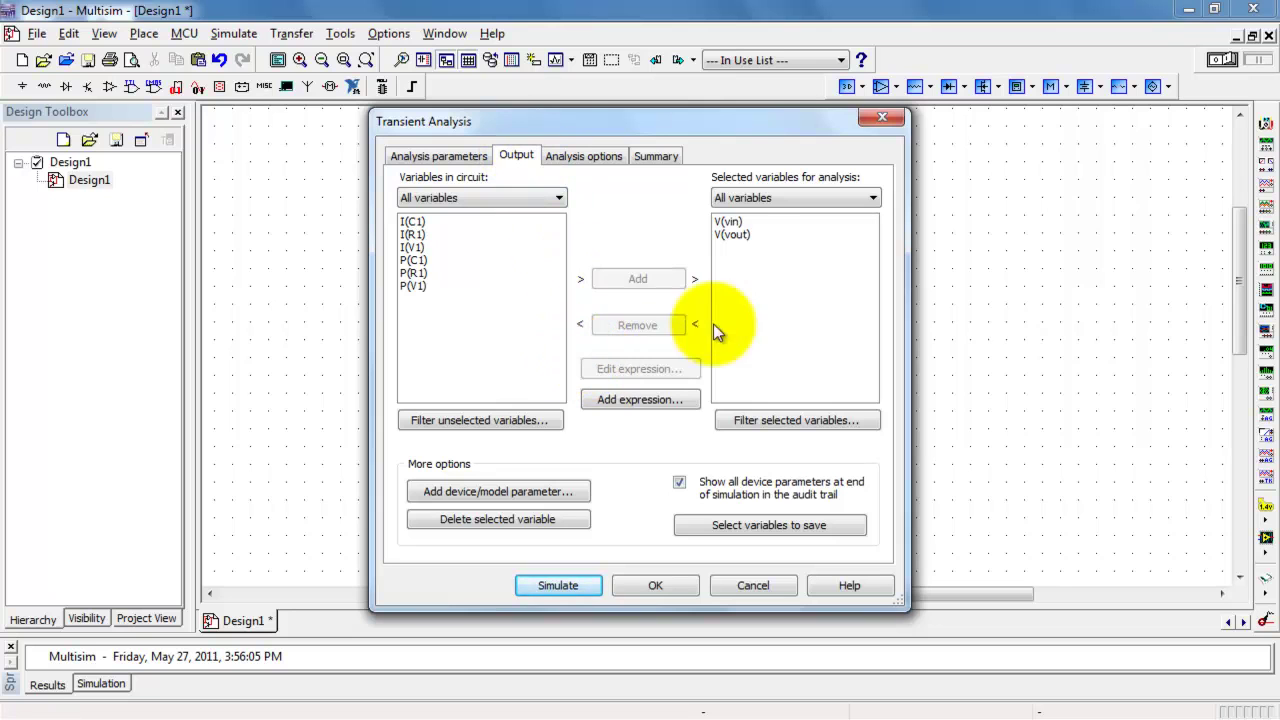
Step: Remove V(vin) and V(vout) from the plotted outputs and add them back
click(729, 221)
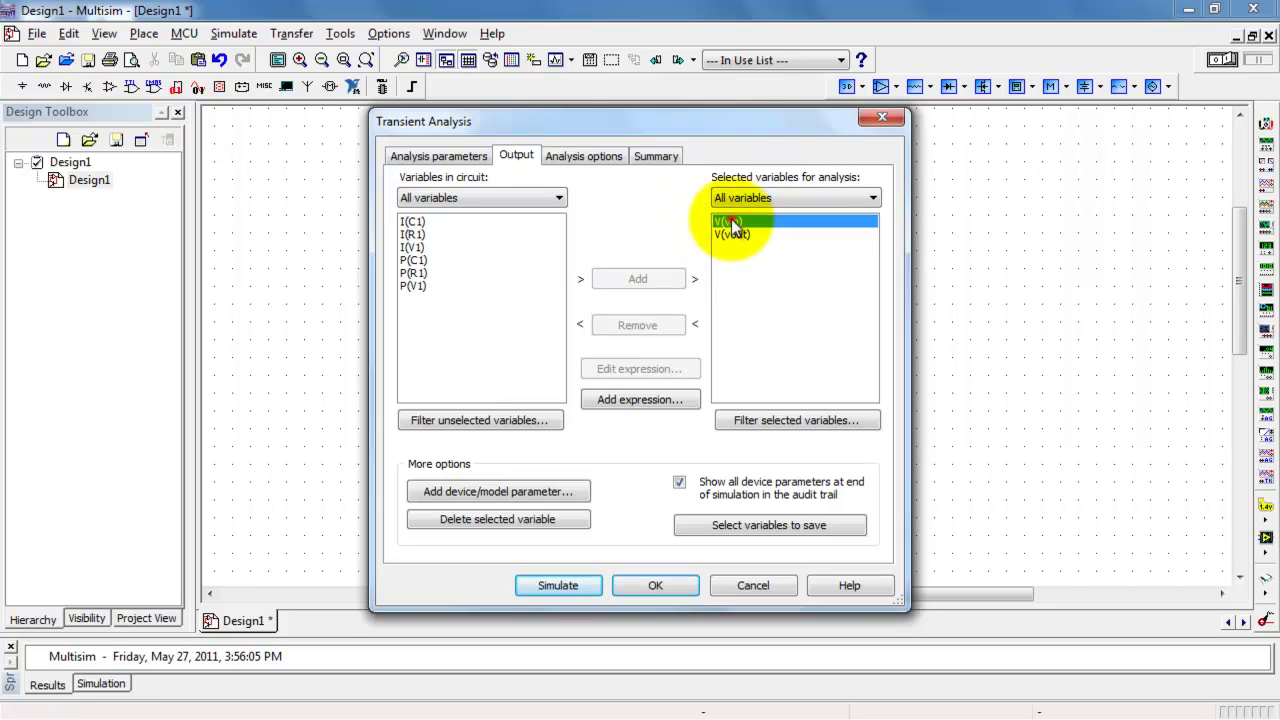
shift+click(734, 234)
click(640, 326)
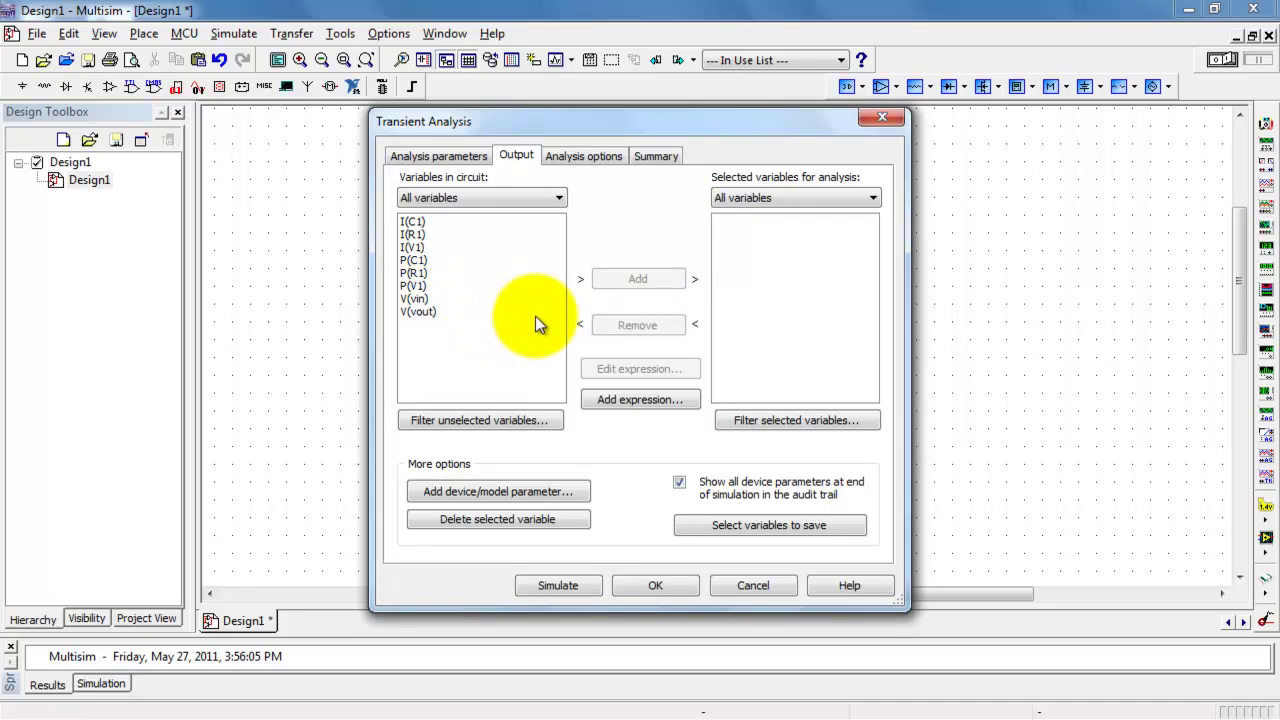
click(415, 298)
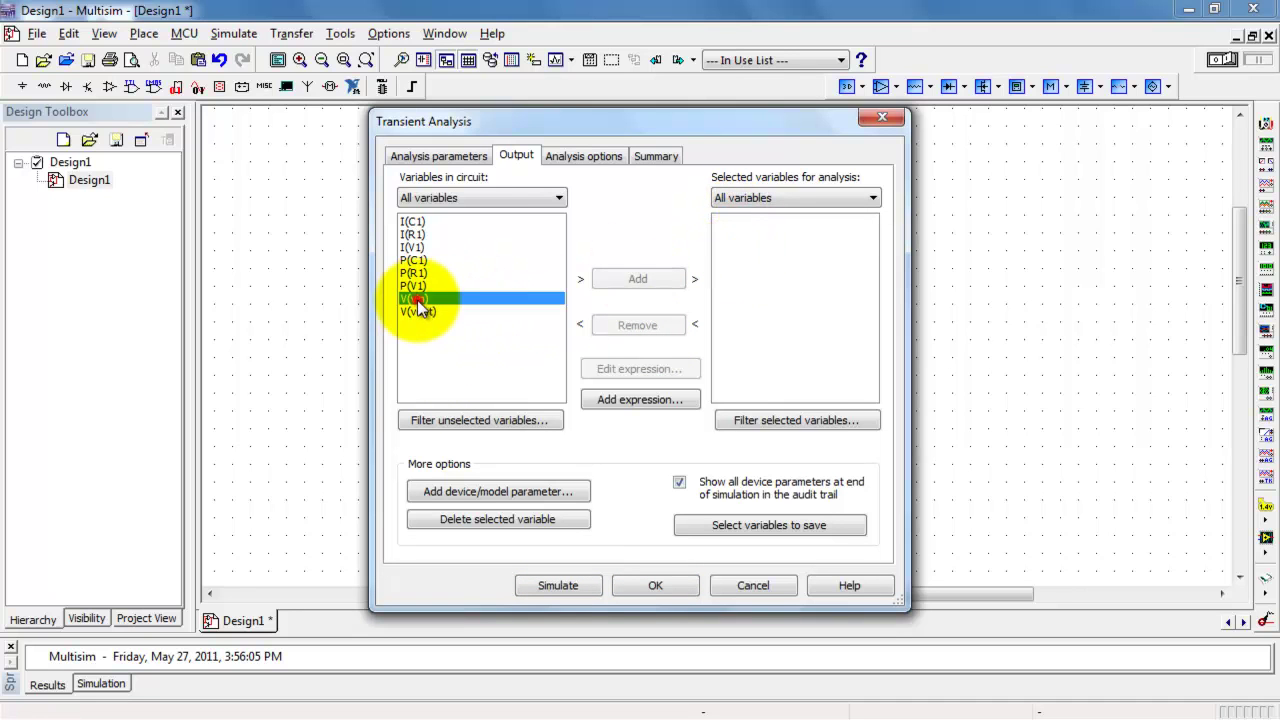
shift+click(418, 311)
click(639, 279)
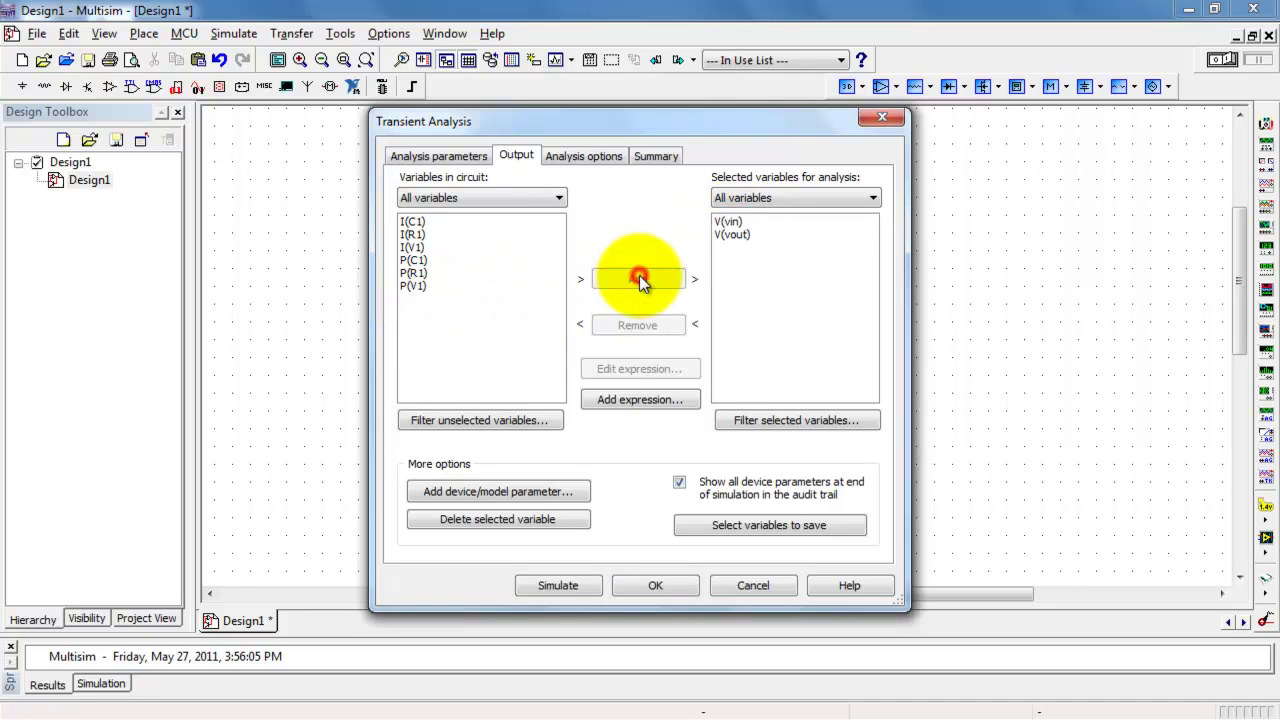
click(437, 157)
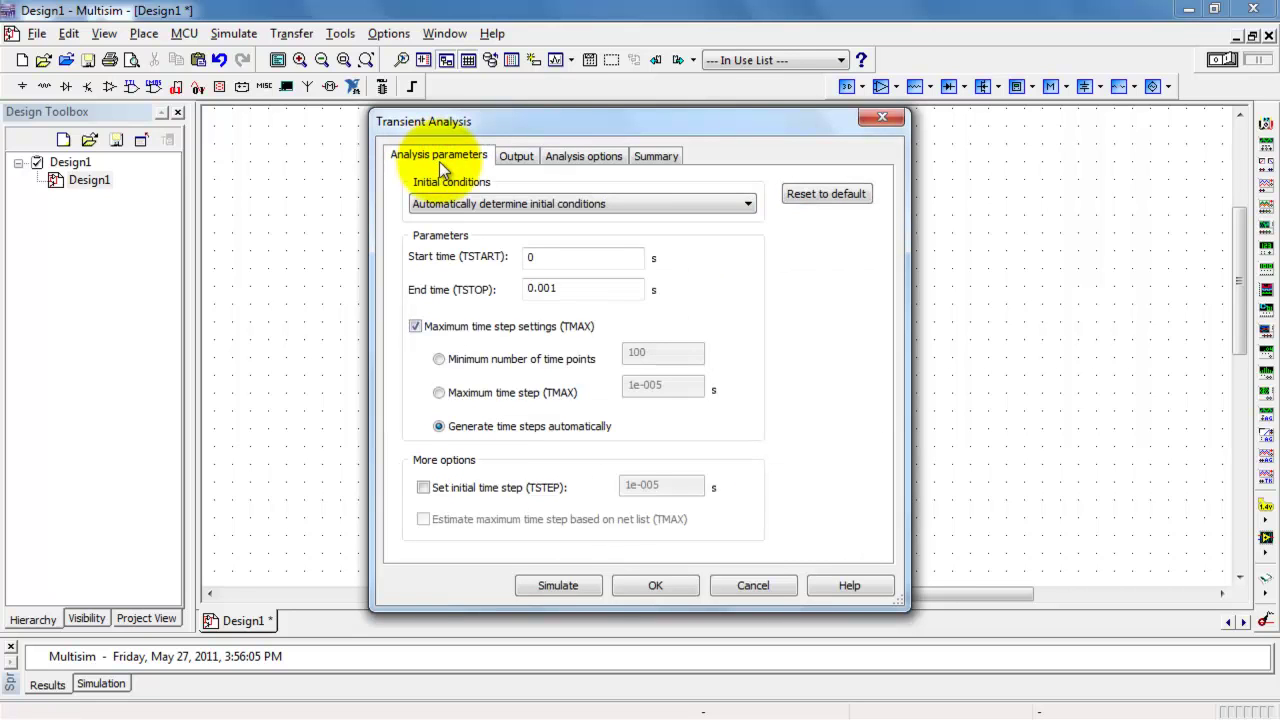
Step: Set the end time TSTOP to 0.005 s and run the transient analysis
click(564, 289)
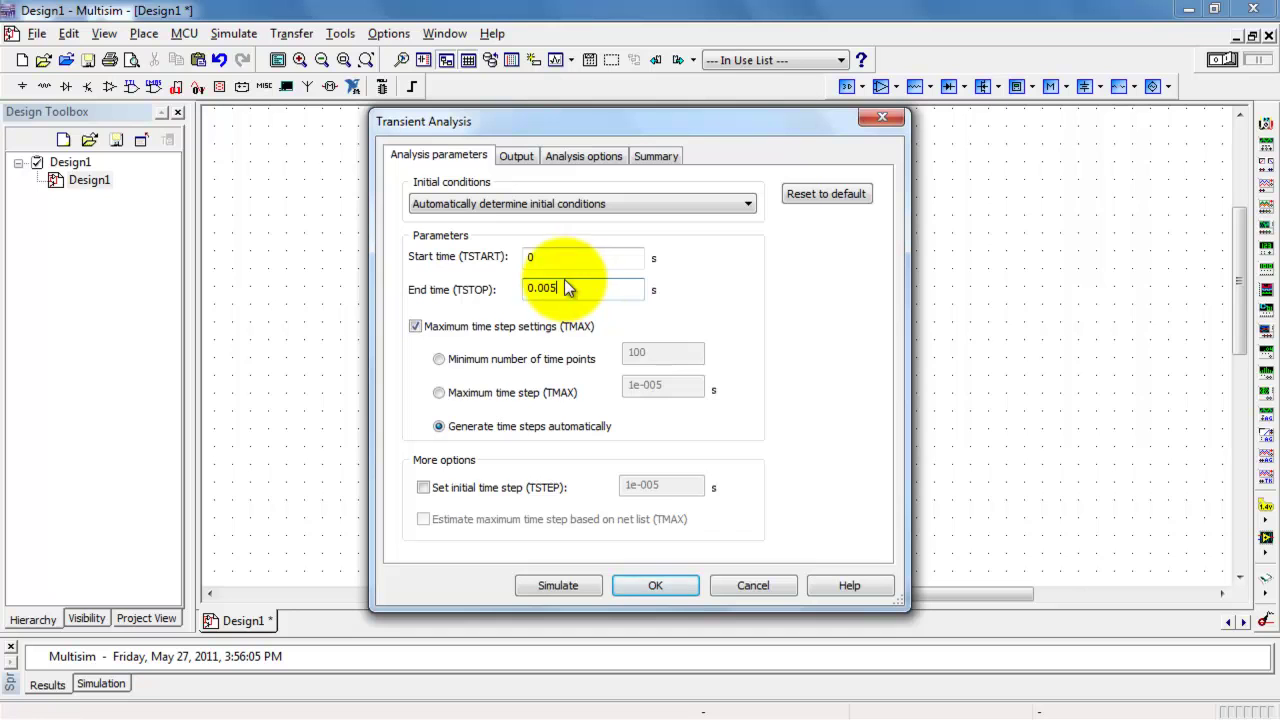
click(591, 584)
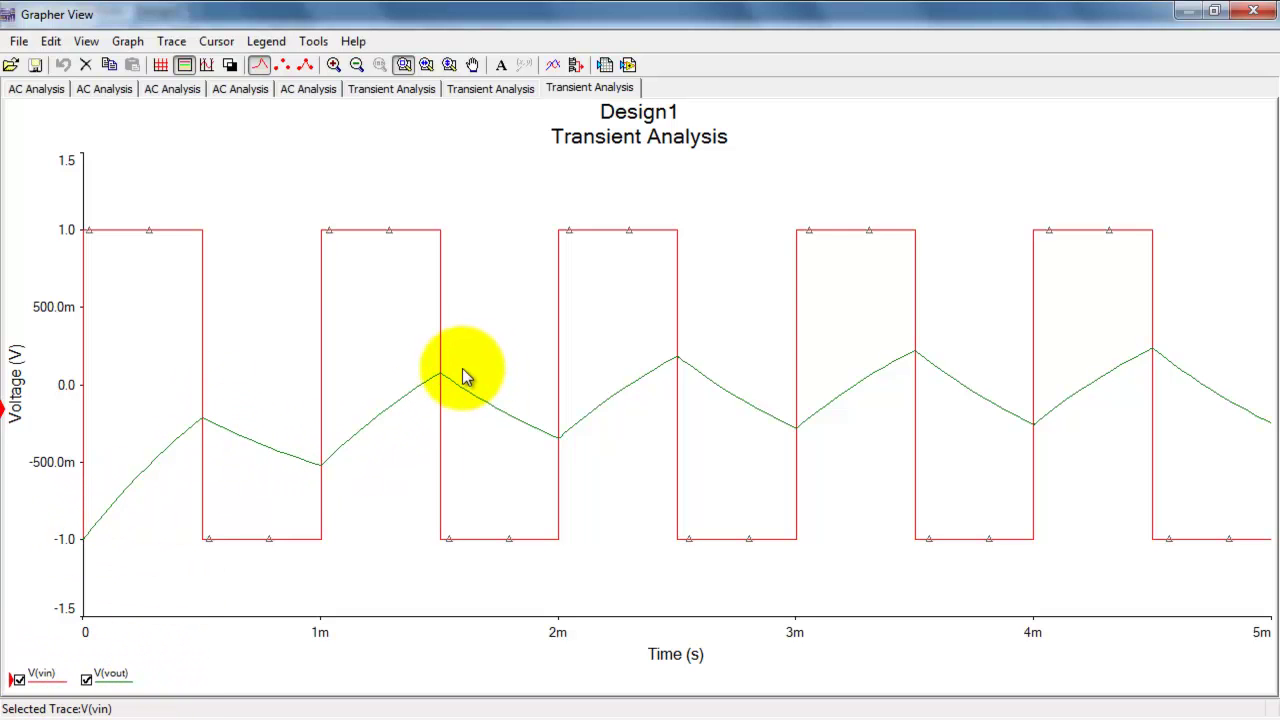
Step: Select the V(vin) trace and switch the traces from data points to continuous lines
click(284, 66)
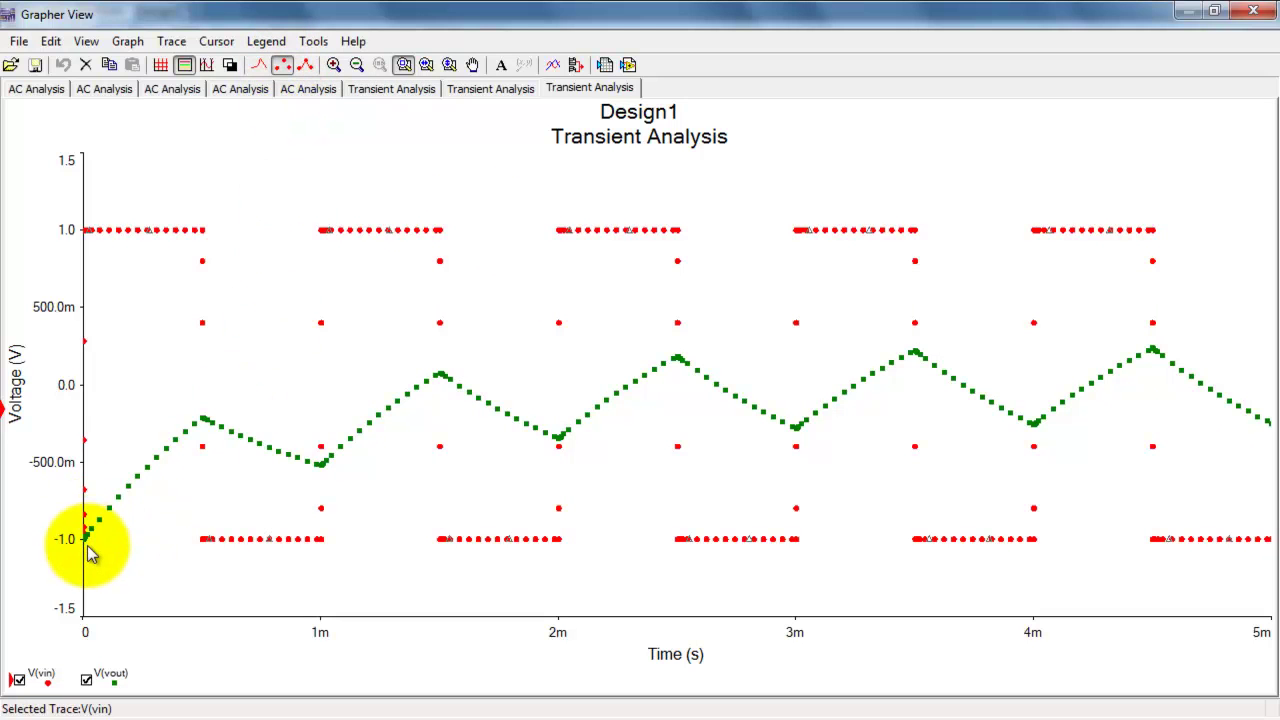
click(203, 429)
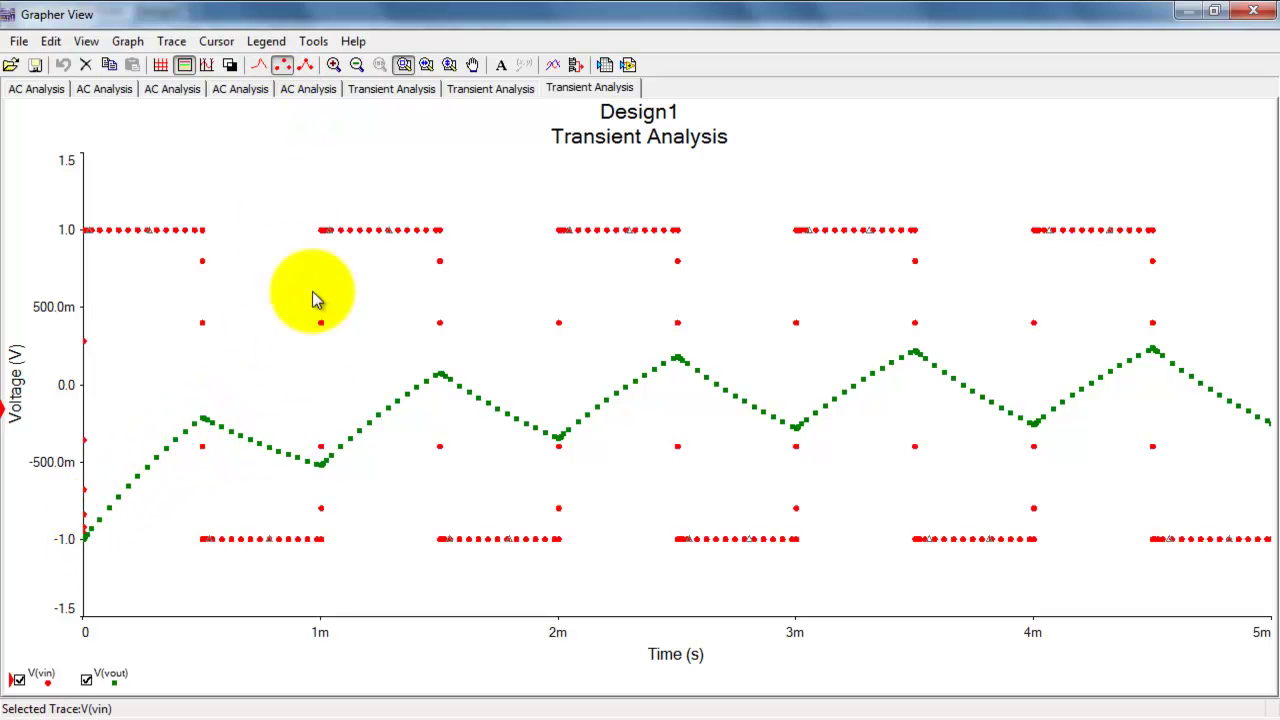
click(260, 65)
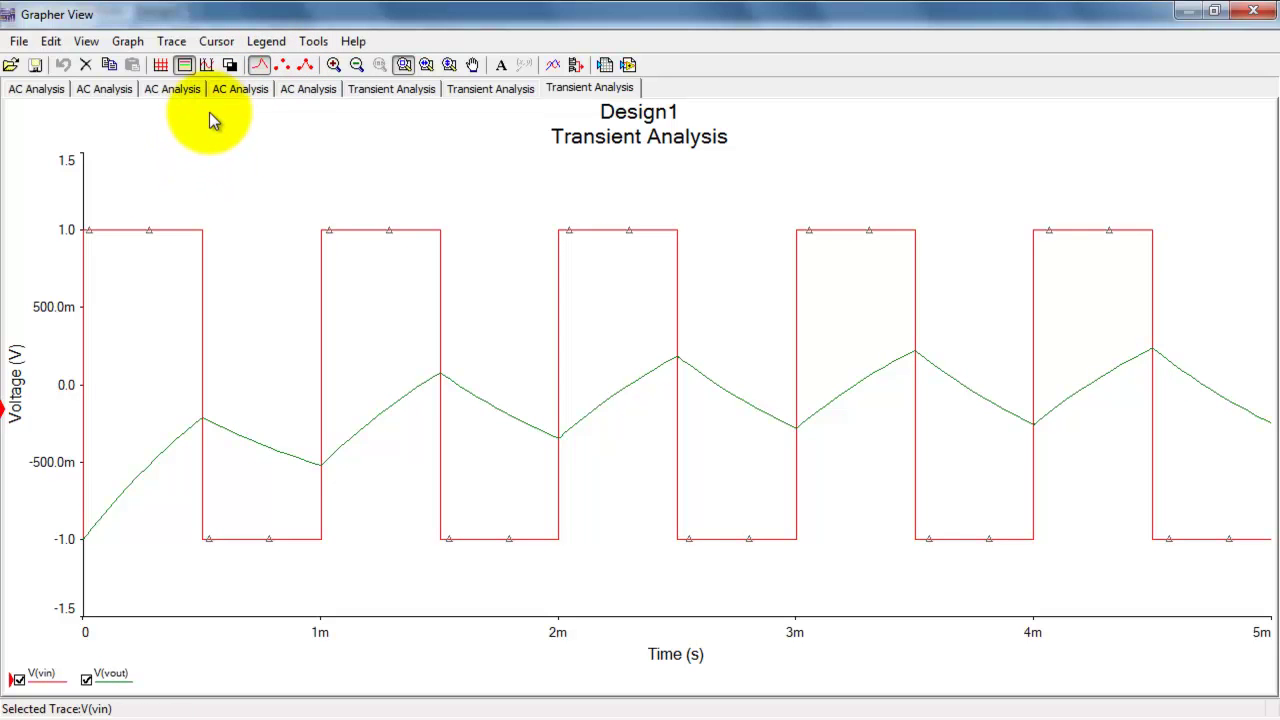
Step: Toggle the black background on and back off, then overlay dashed grid lines
click(230, 66)
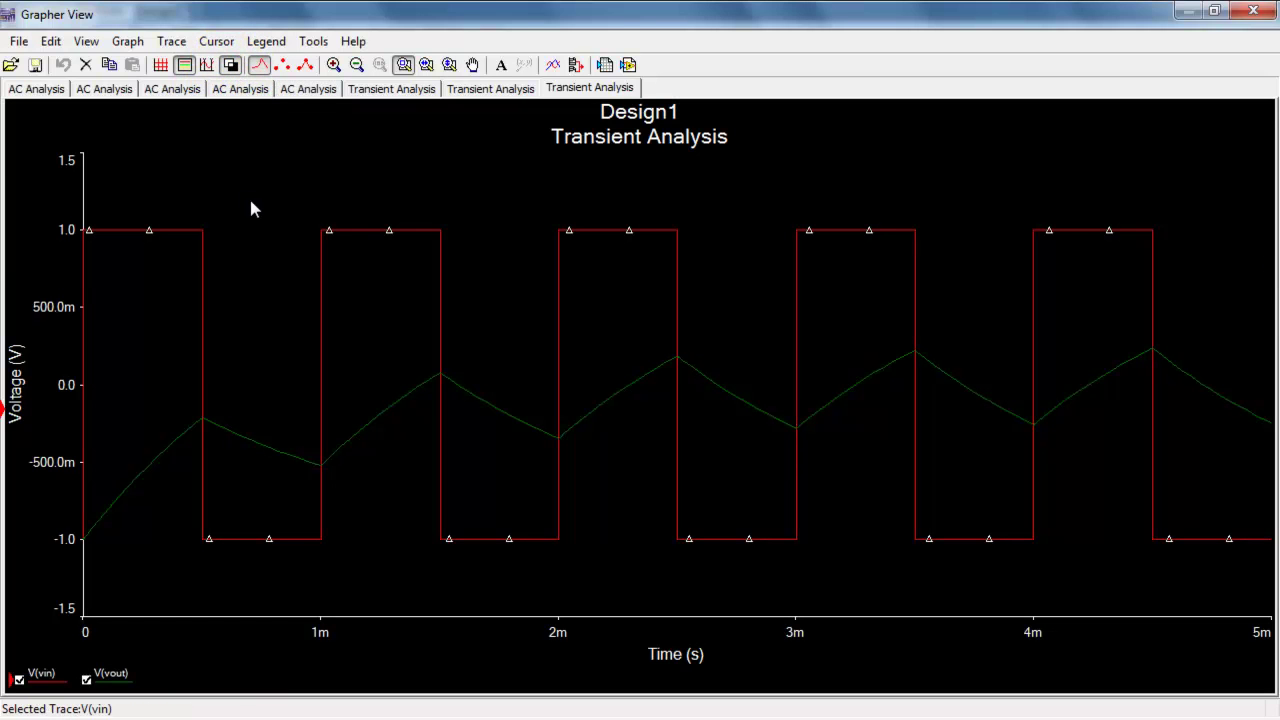
click(231, 66)
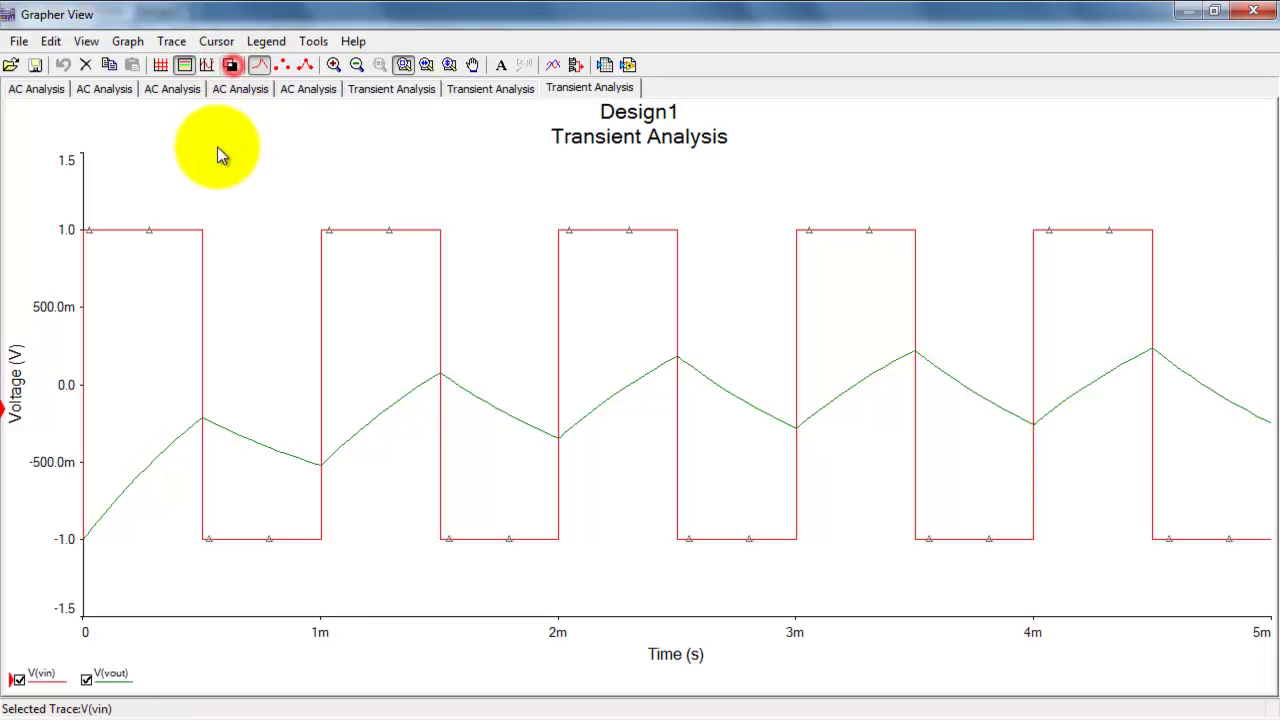
click(161, 66)
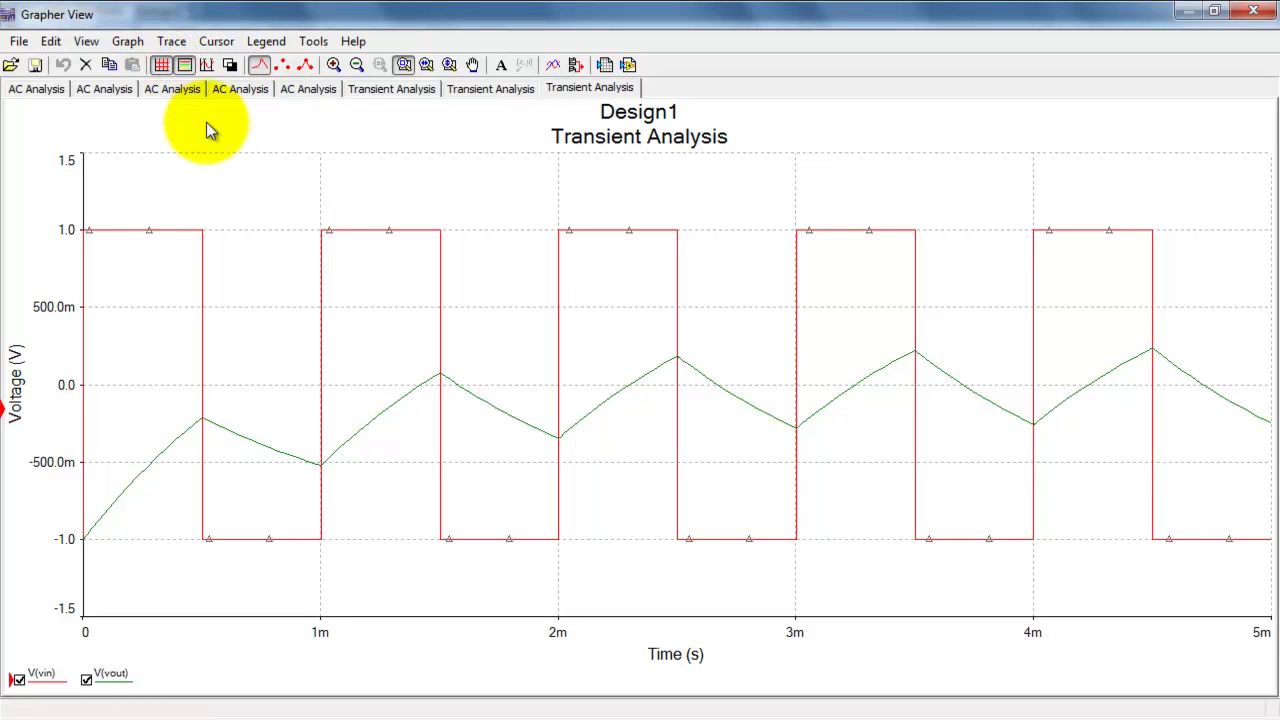
Step: Show measurement cursors and drag cursor 2 to read values near 690 µs and 185 µs
click(207, 65)
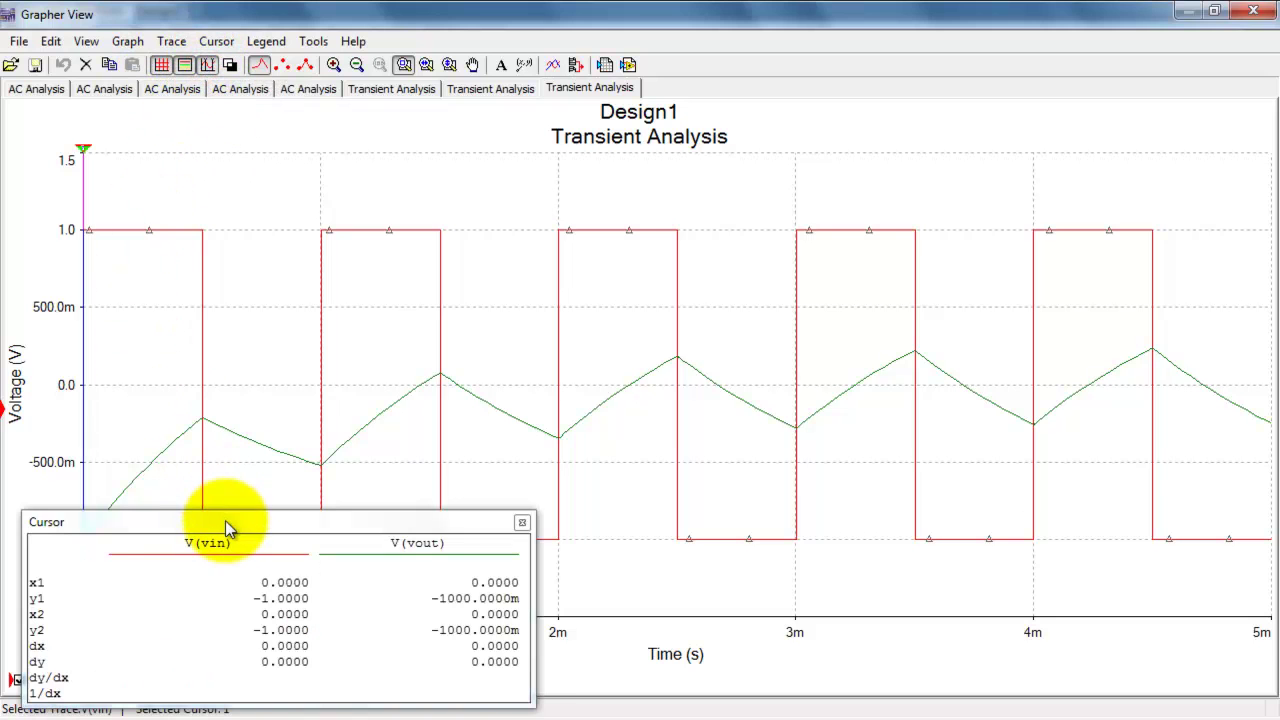
drag(225, 520, 758, 437)
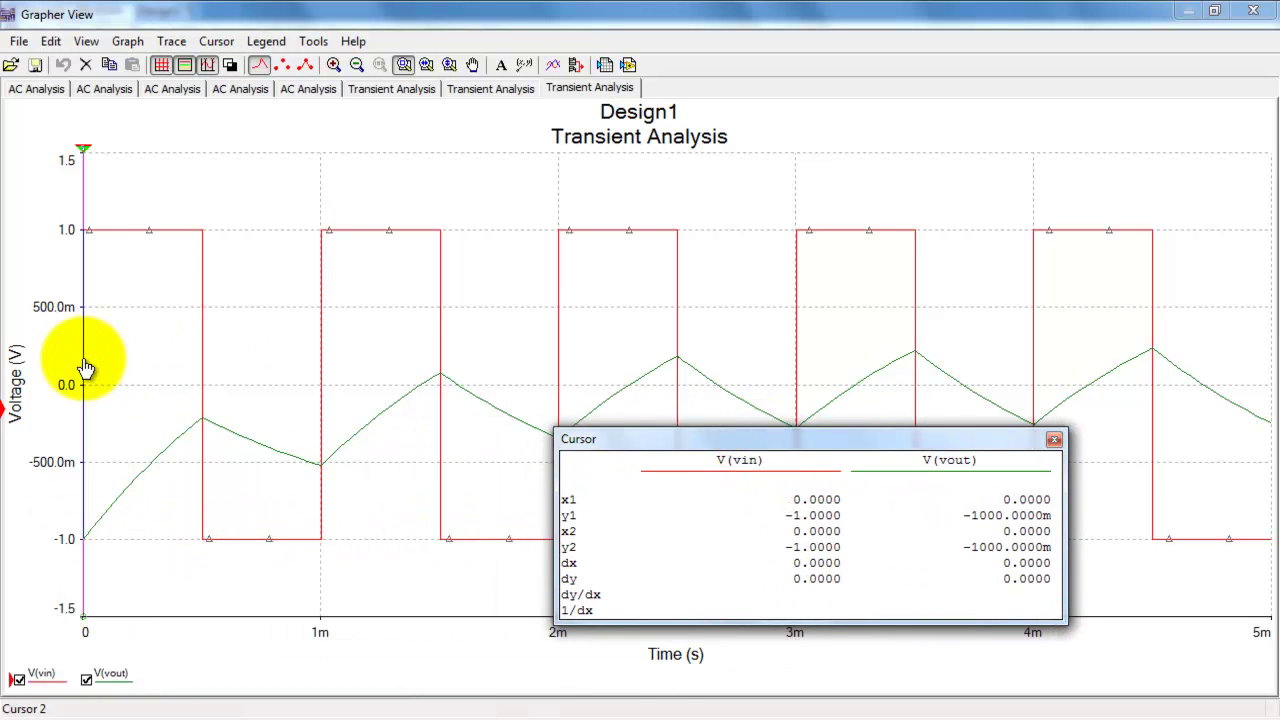
drag(85, 367, 295, 372)
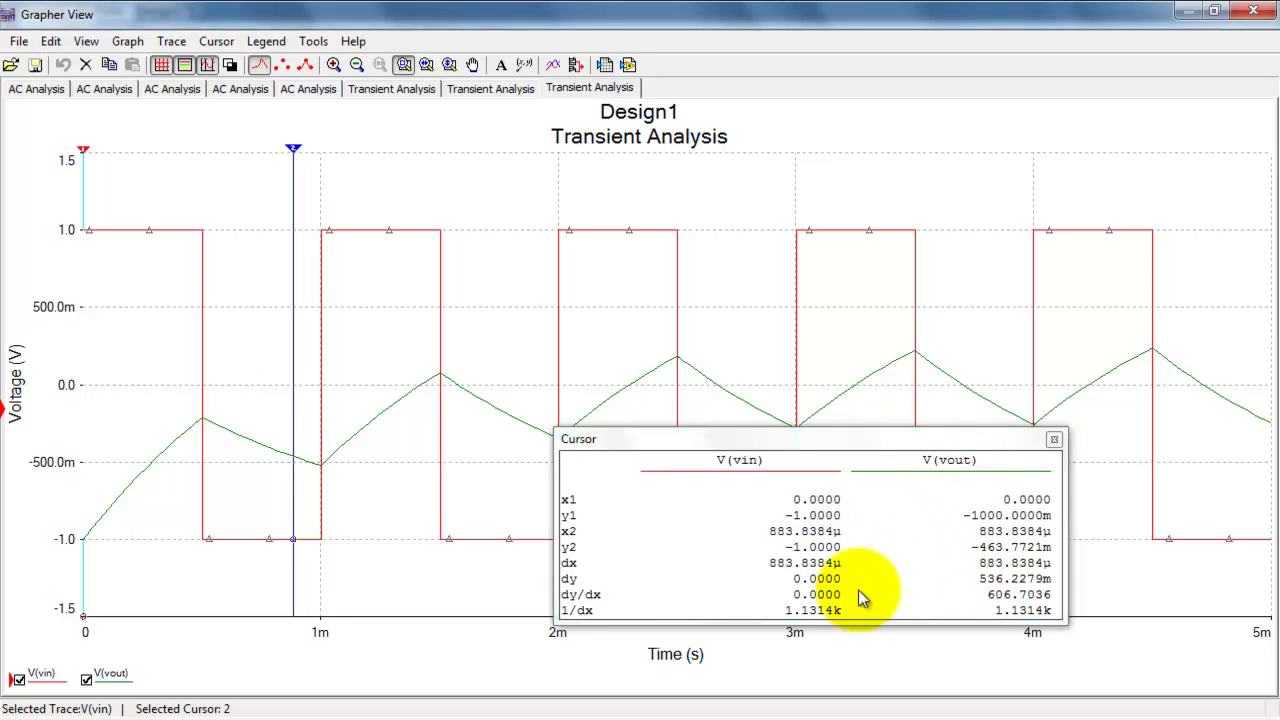
drag(292, 512, 84, 509)
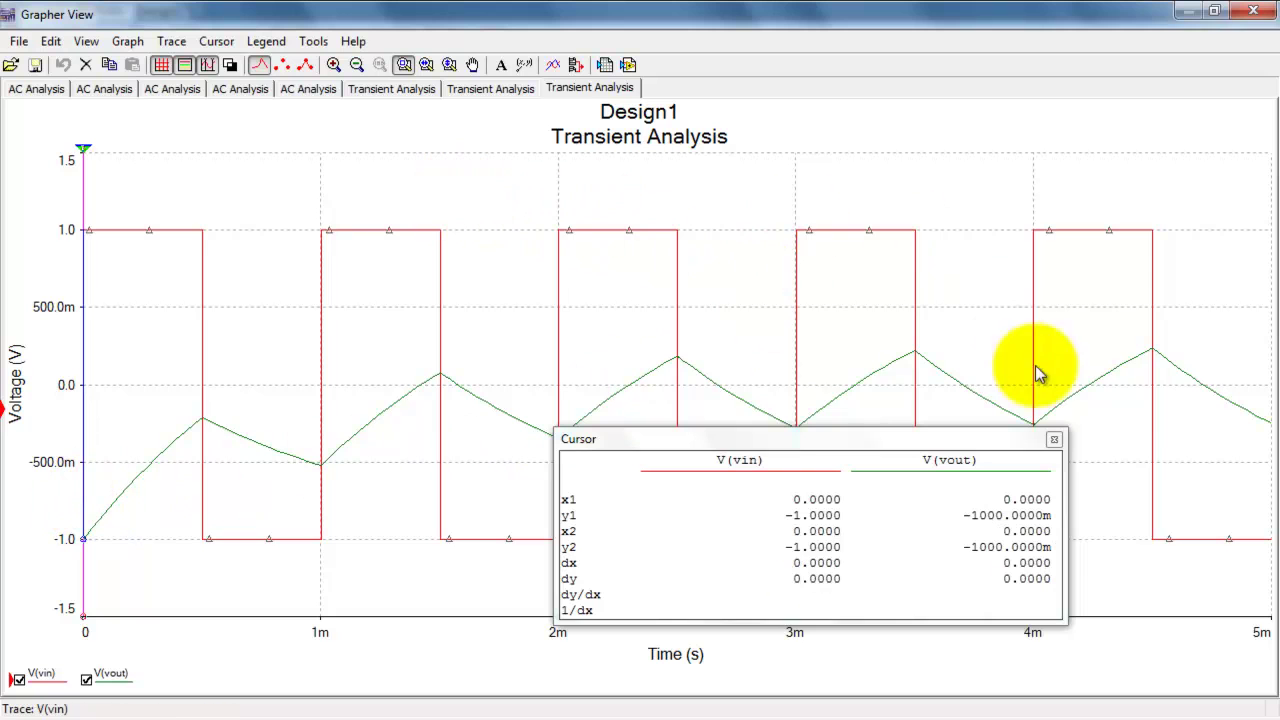
Step: Hide the cursors, restore data-point display, and close the Grapher window
click(1054, 440)
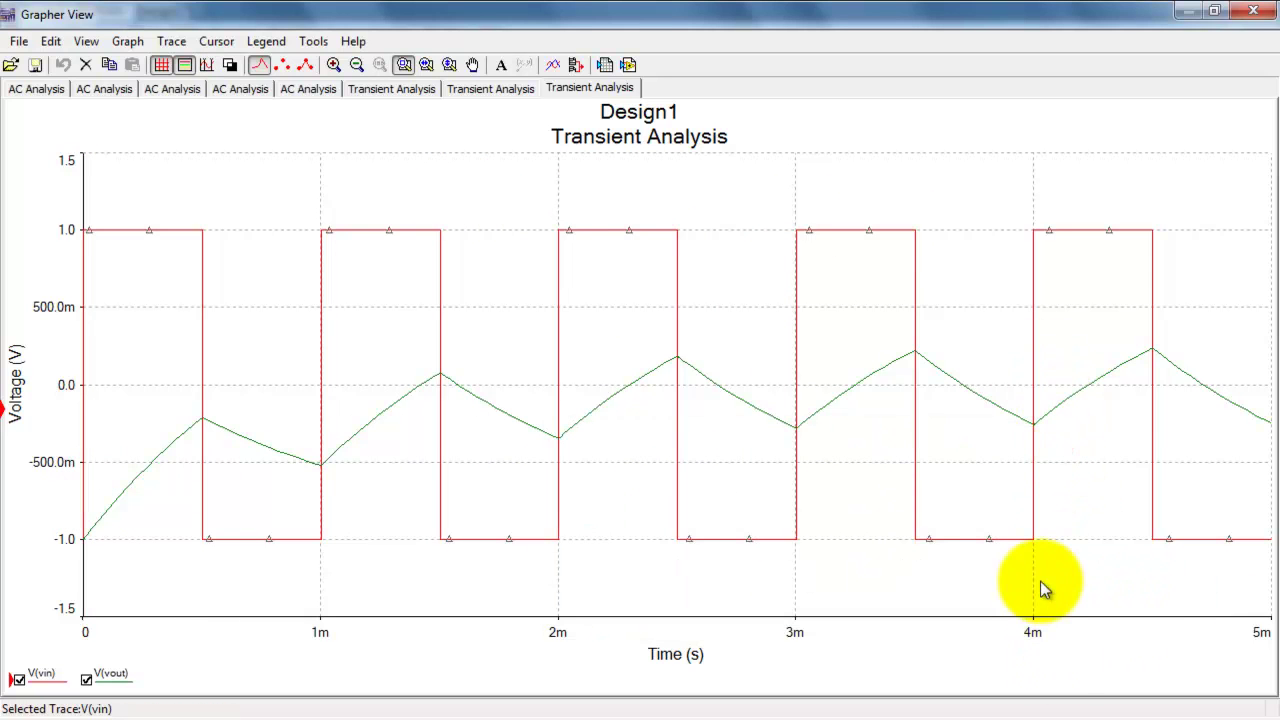
click(282, 64)
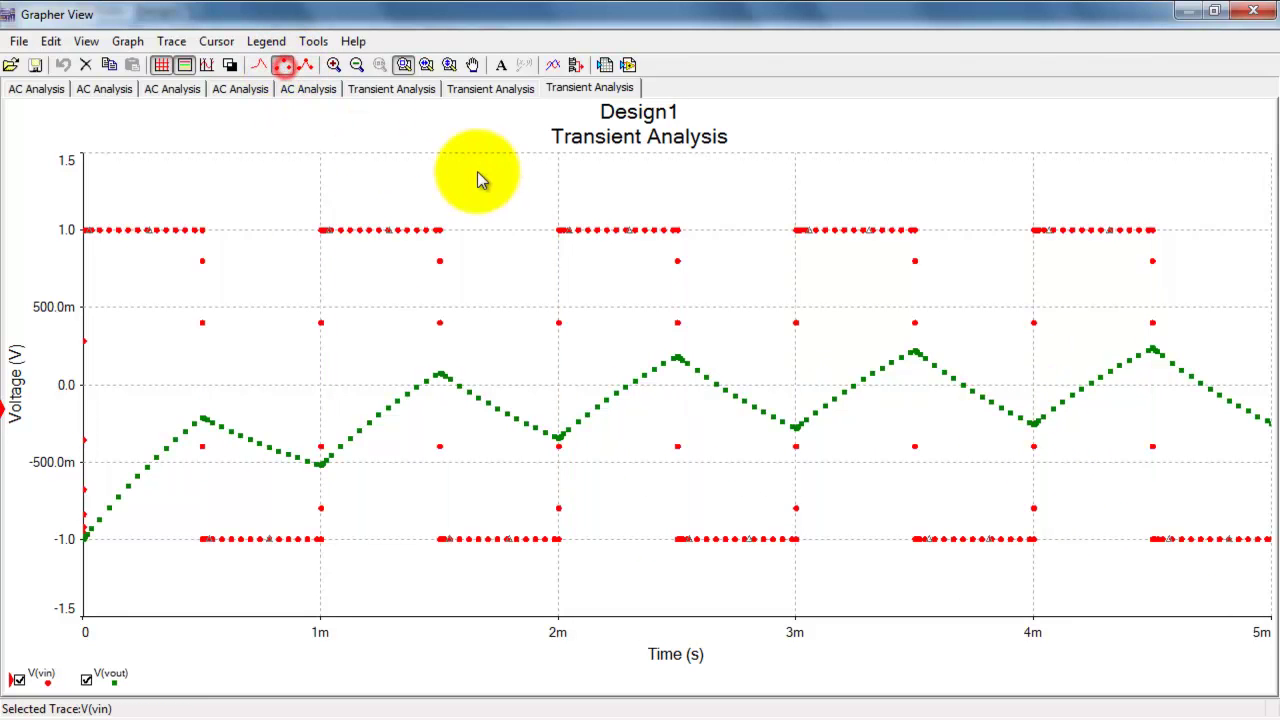
click(1254, 13)
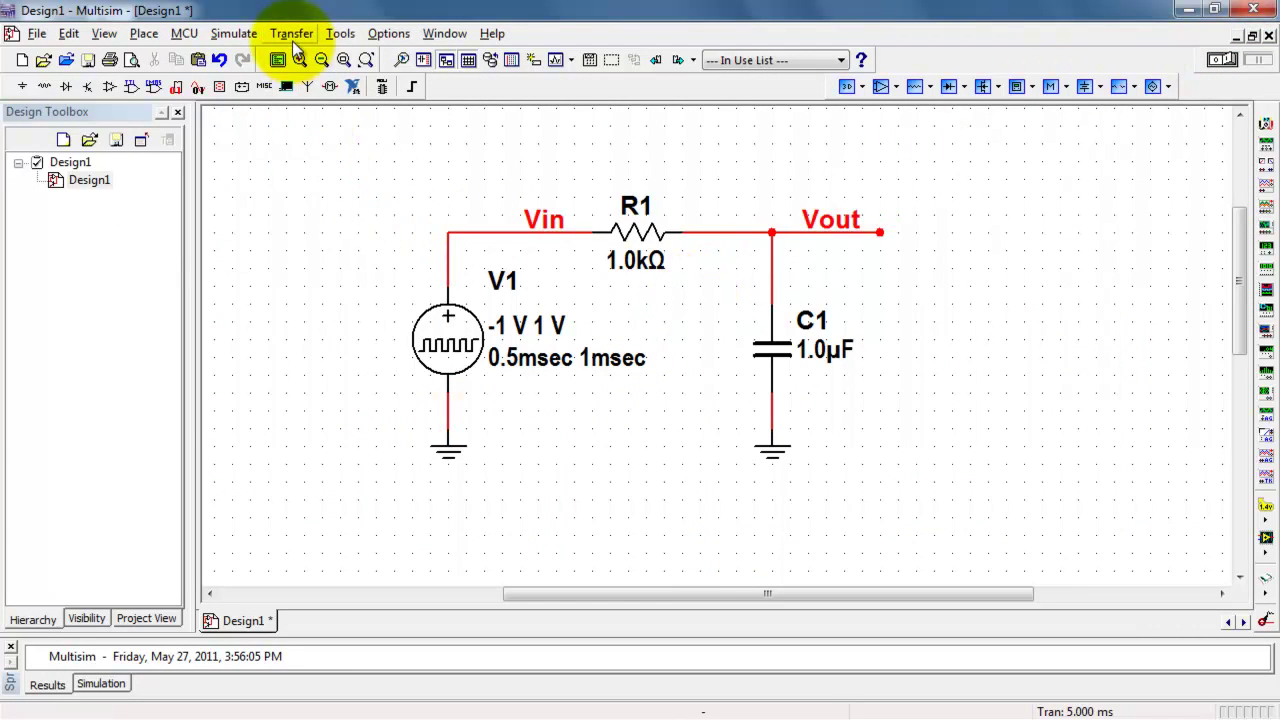
Step: Rerun the transient analysis with maximum time step TMAX set to 1e-006 s
click(236, 34)
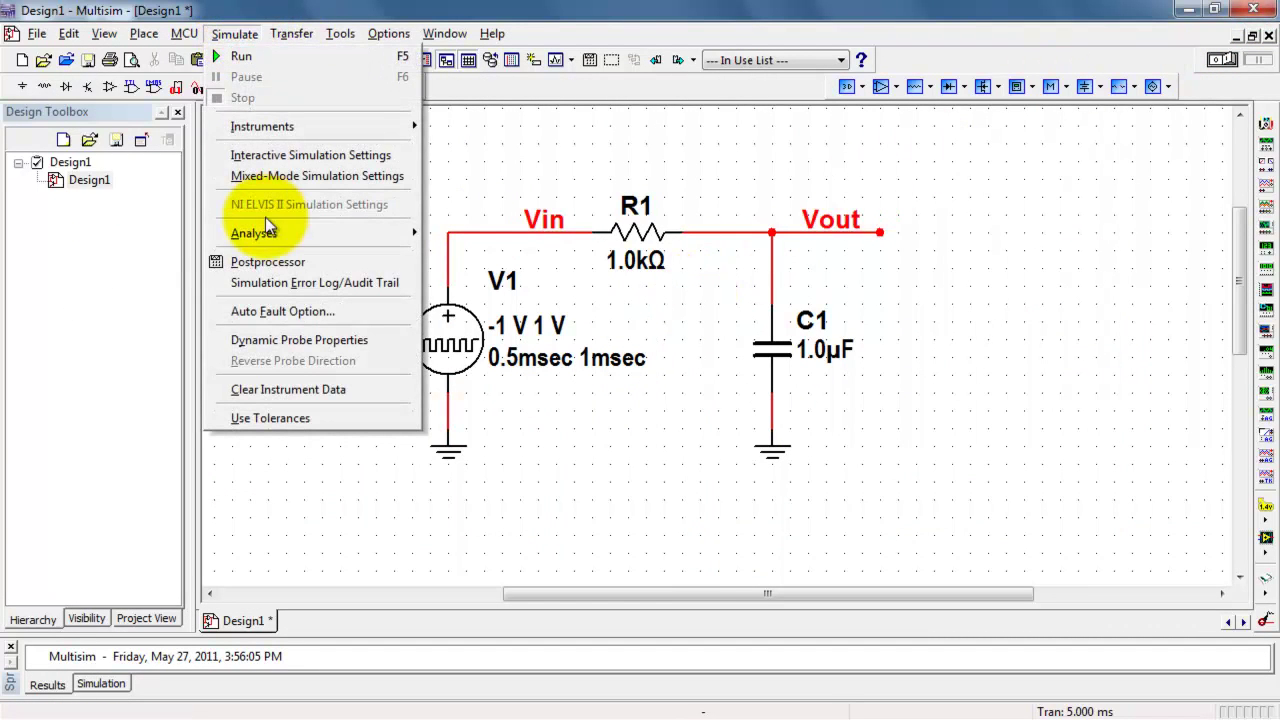
mouse_move(268, 237)
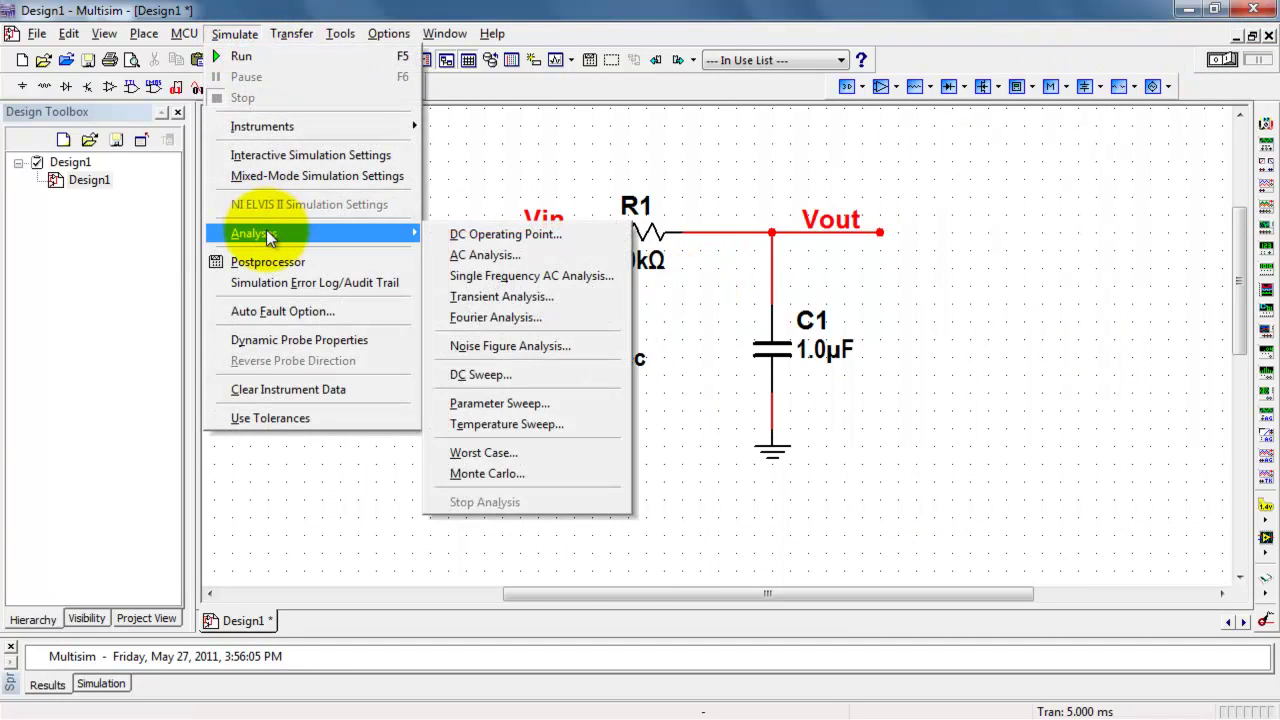
click(528, 298)
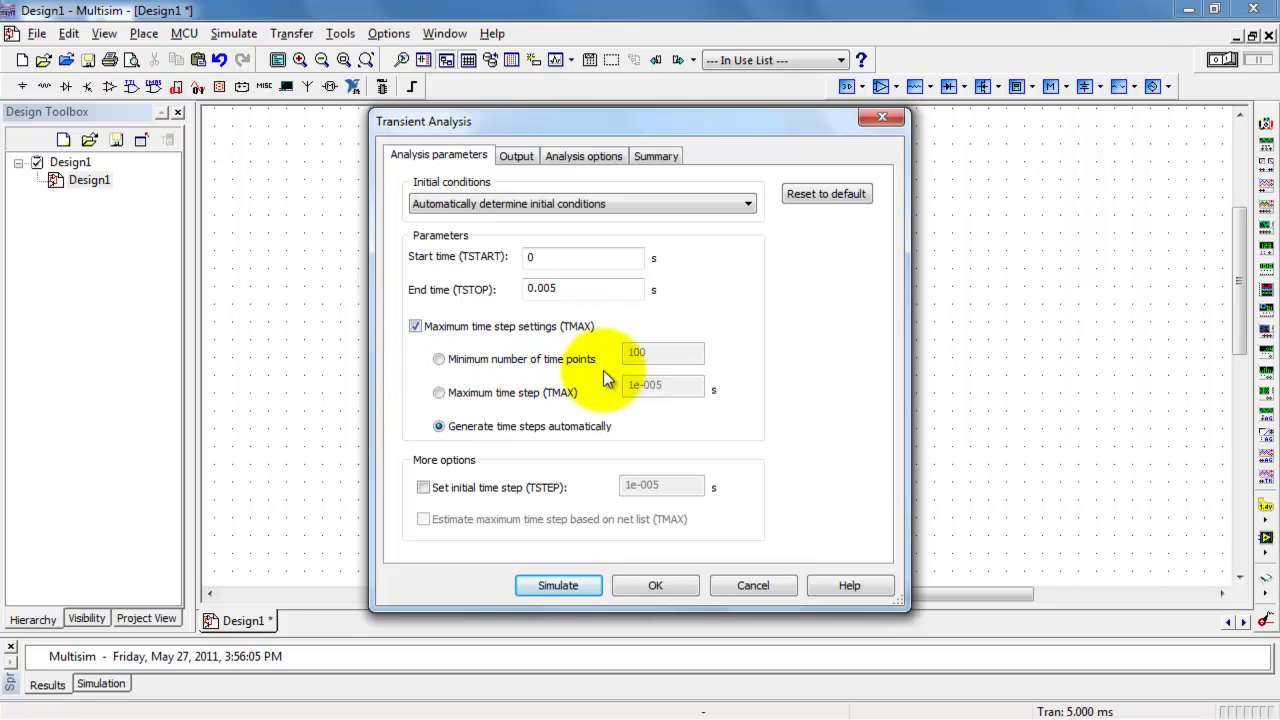
click(437, 392)
click(680, 386)
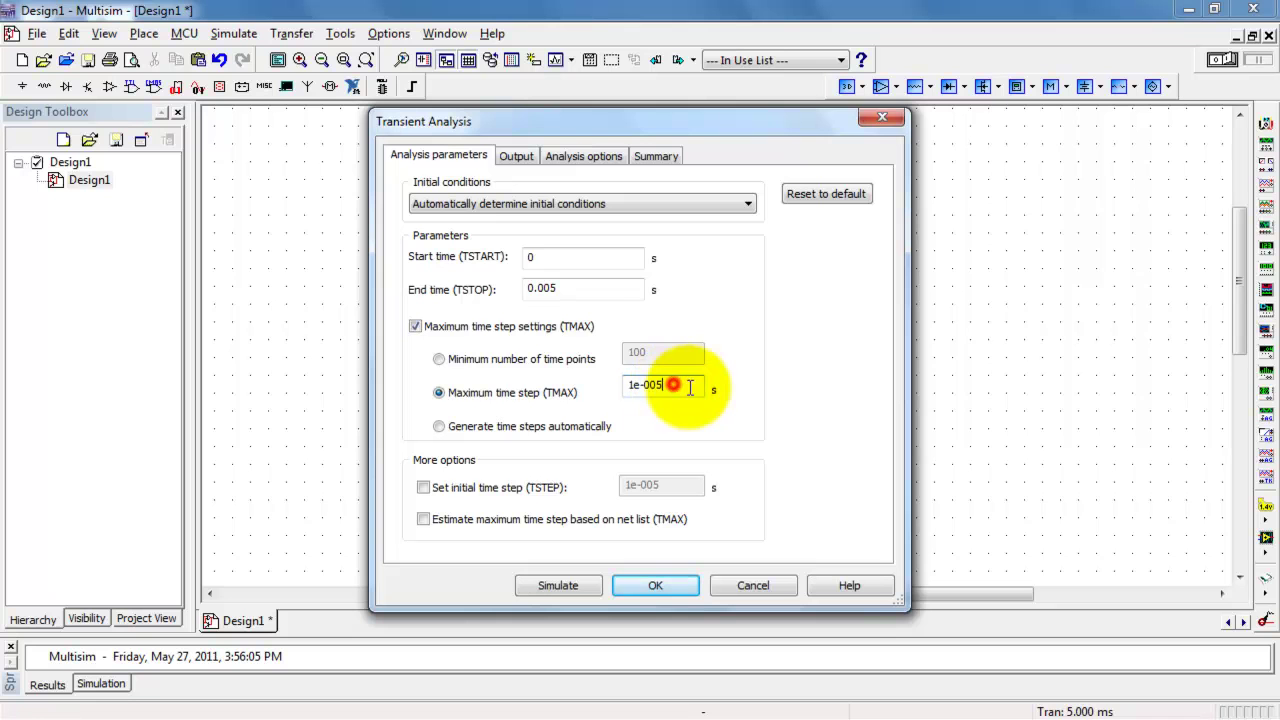
key(BackSpace)
text(6)
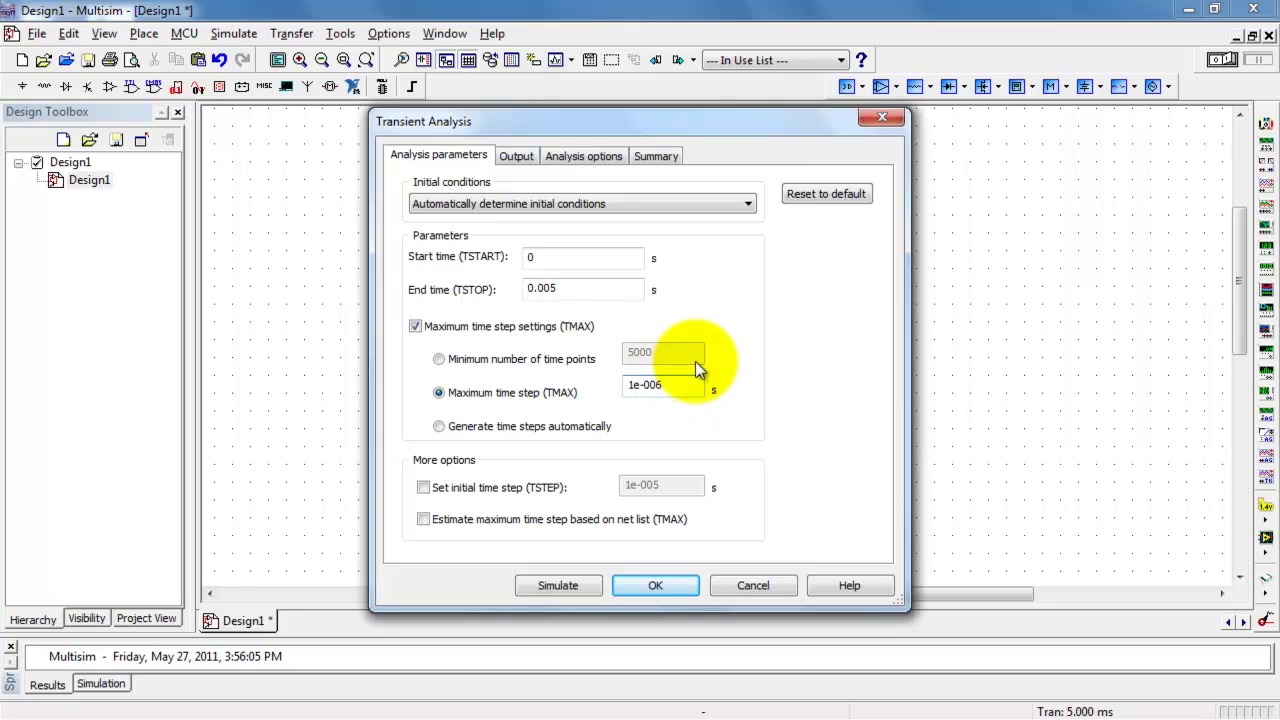
click(565, 588)
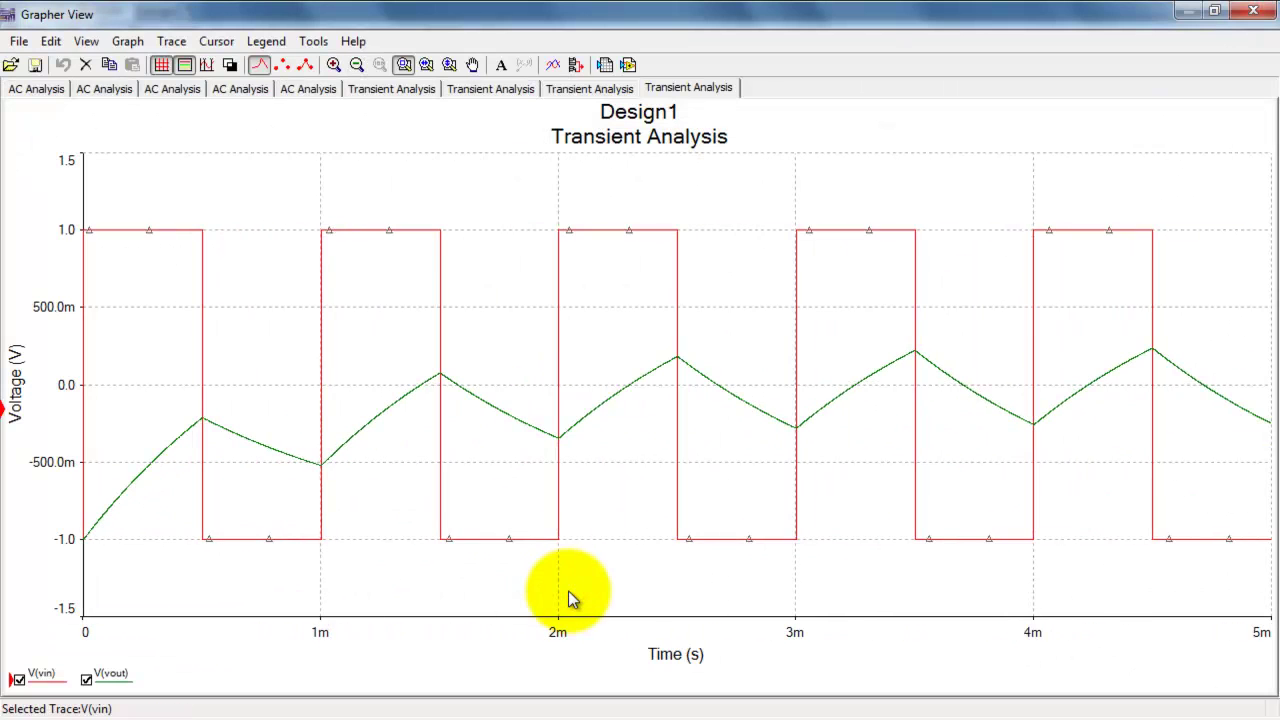